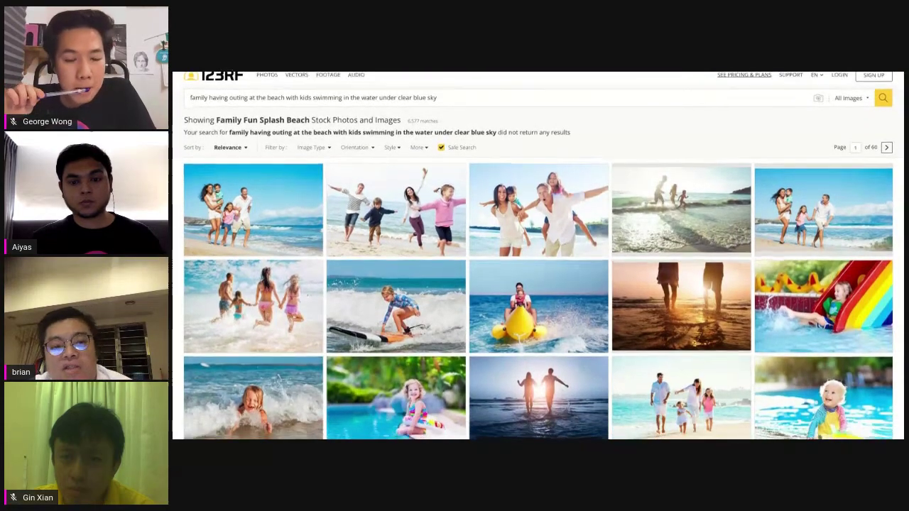
scroll(538, 255, "down", 1)
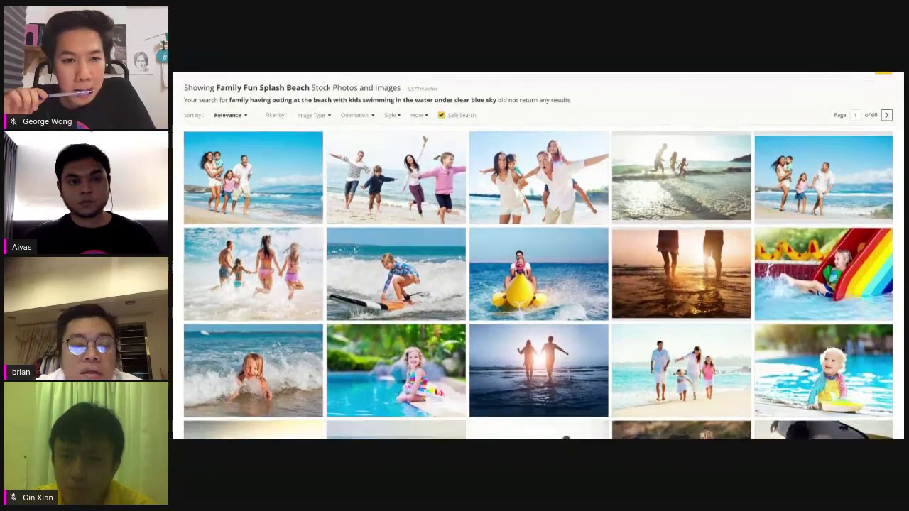
scroll(538, 255, "up", 2)
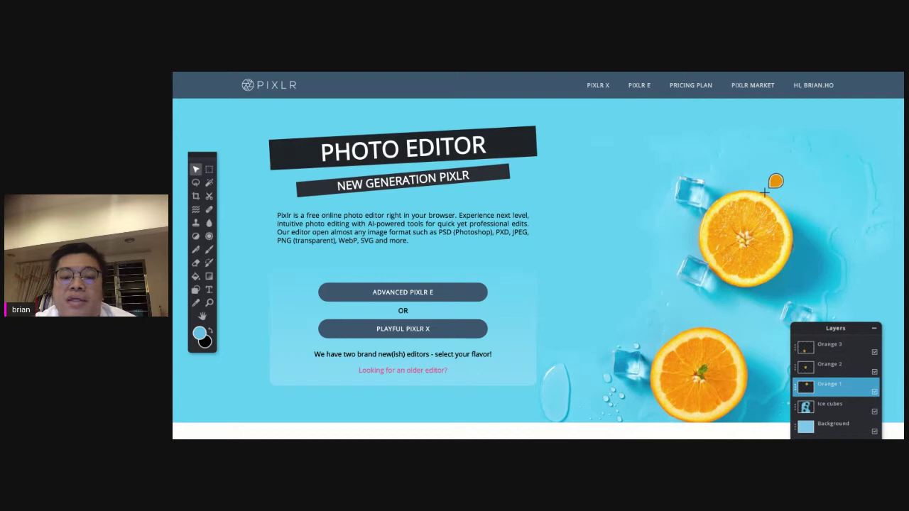
mouse_move(813, 85)
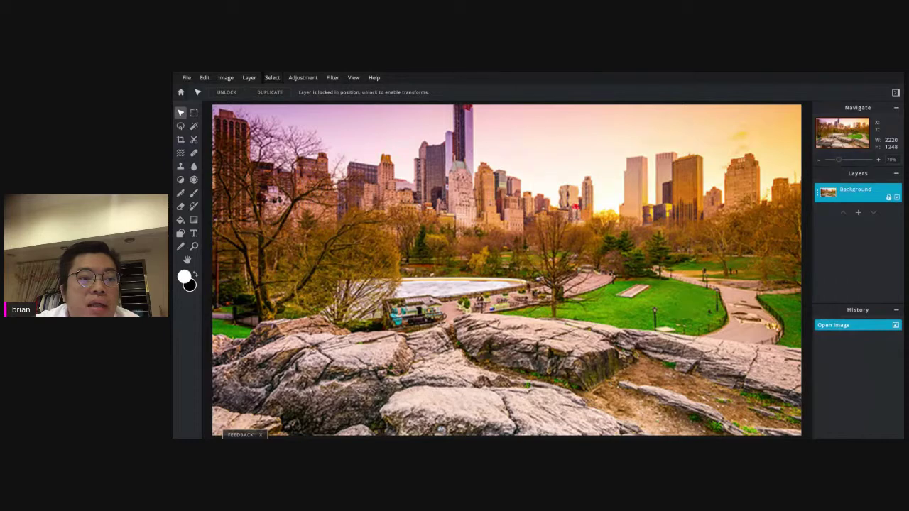
- Increase the brightness and contrast of the Central Park photo and apply Auto adjust to it
left_click(302, 77)
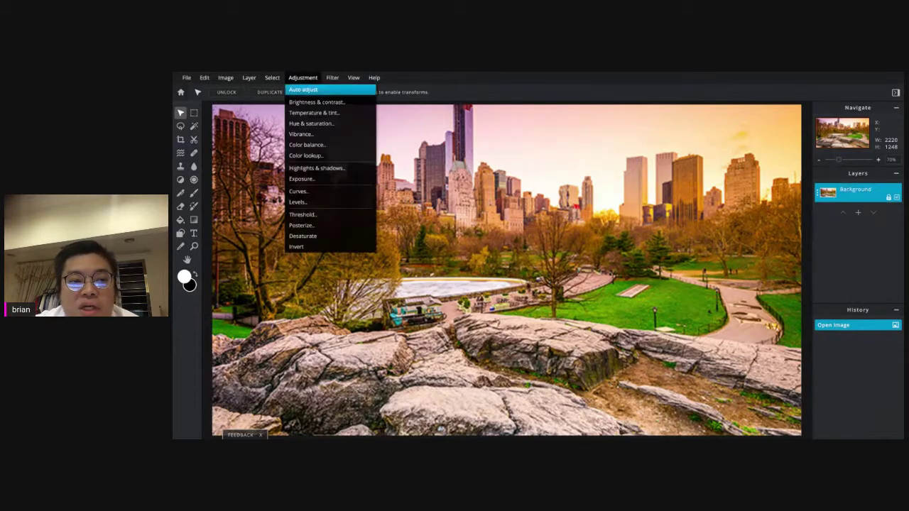
left_click(316, 102)
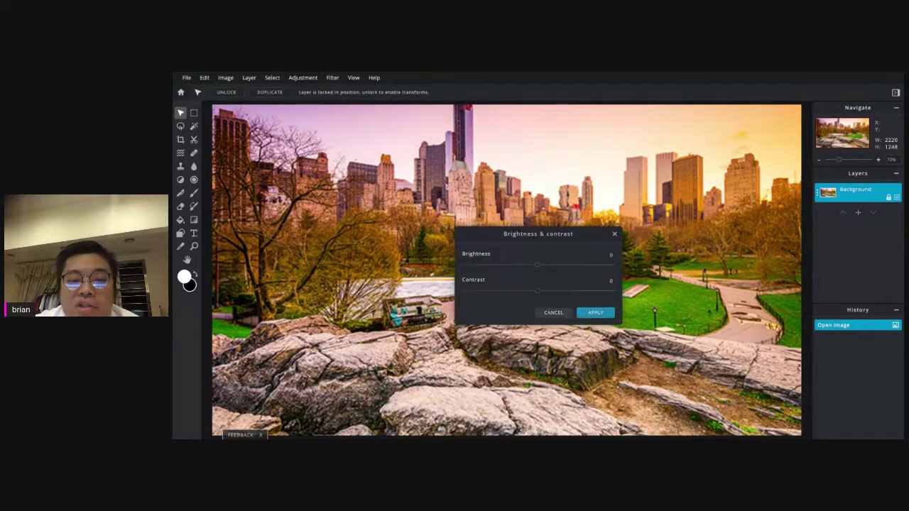
left_click_drag(538, 265, 553, 290)
left_click(595, 312)
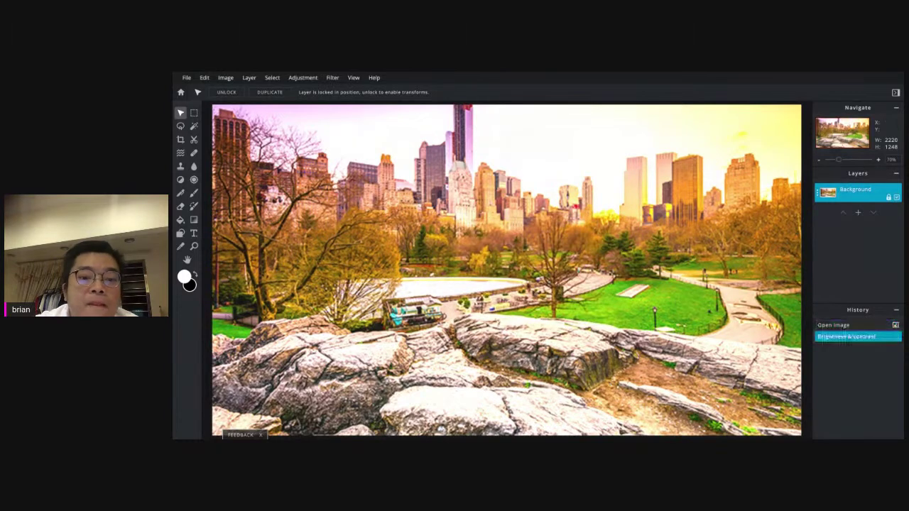
left_click(303, 78)
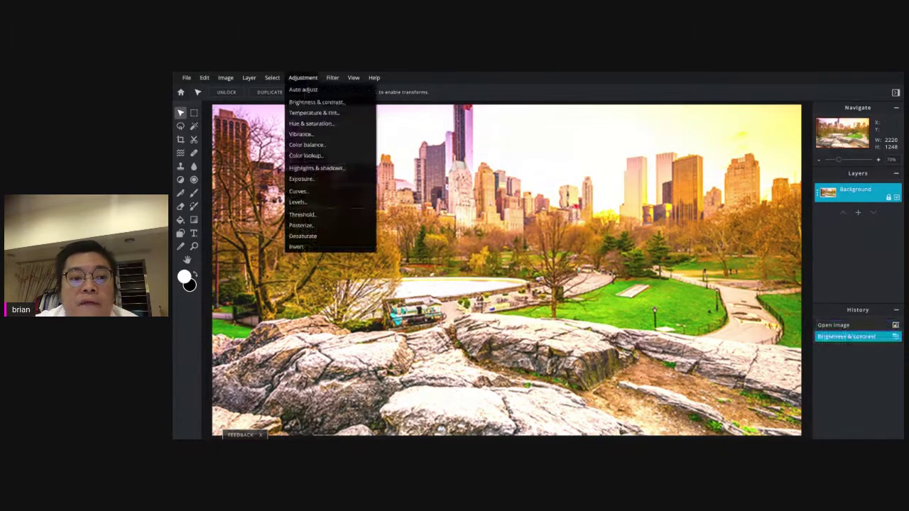
left_click(303, 90)
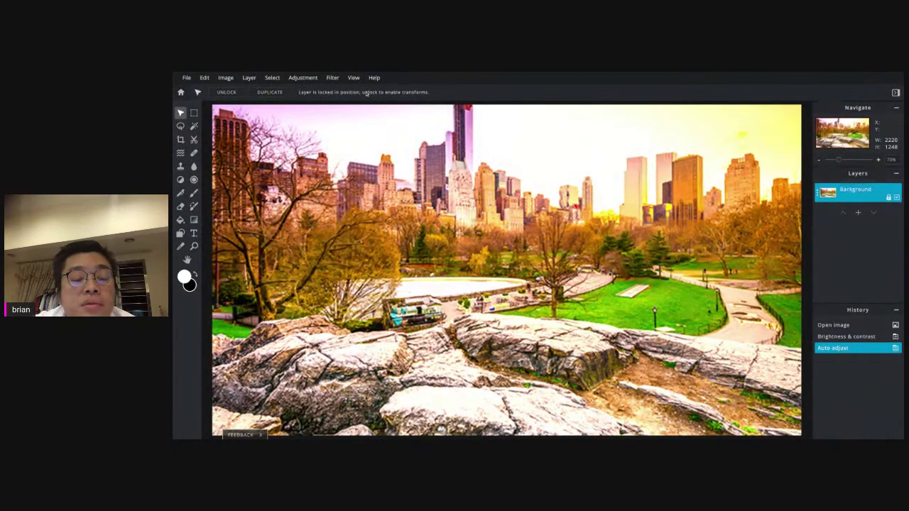
left_click(298, 79)
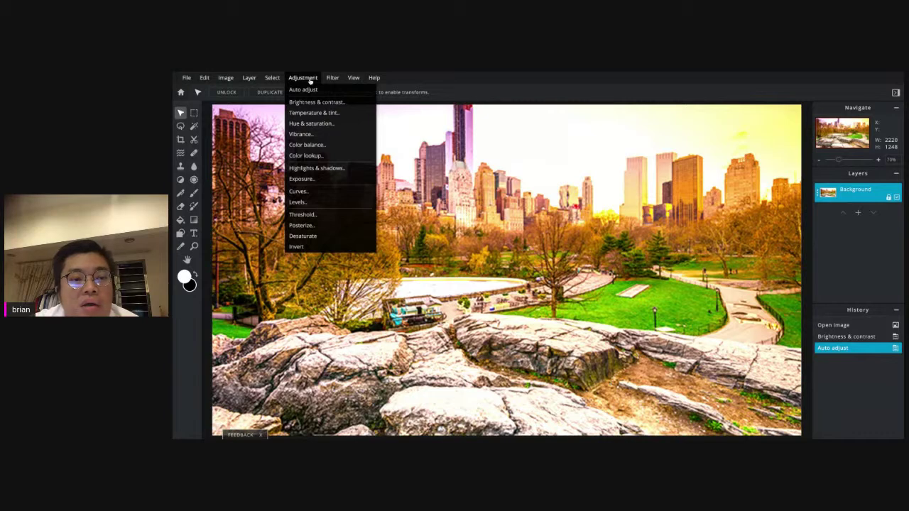
left_click(330, 79)
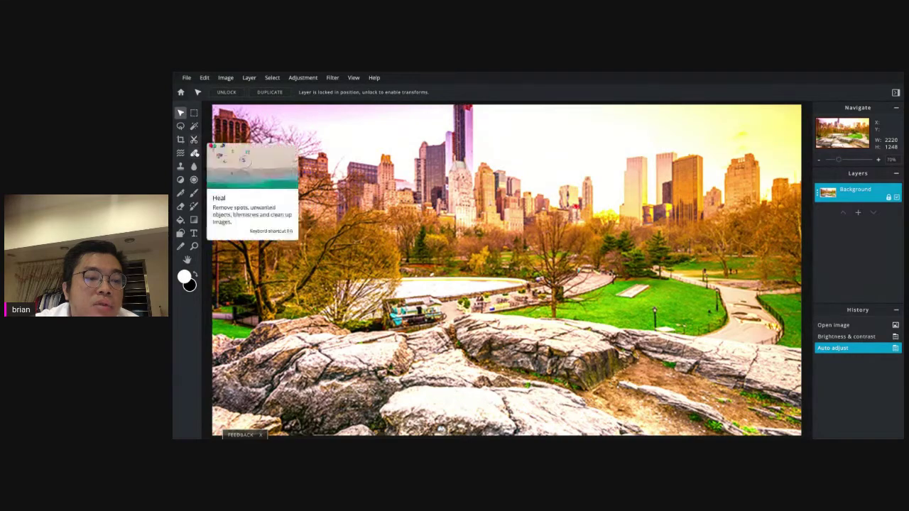
- Paint over the puddles on the park's footpath with the Heal tool, using the Infill method
left_click(194, 153)
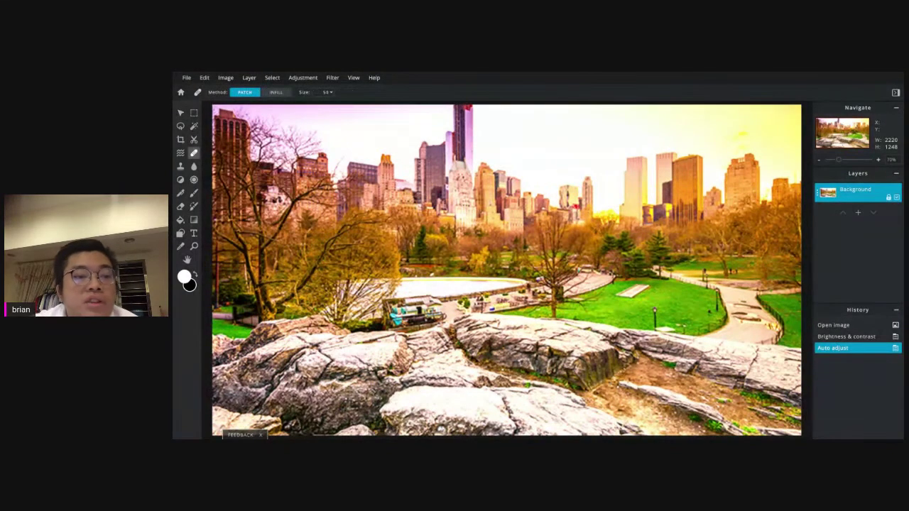
left_click(275, 93)
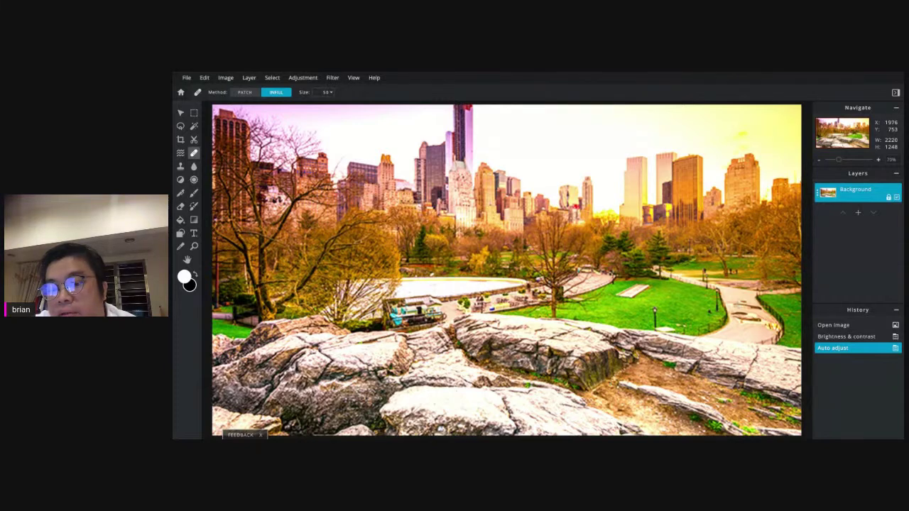
left_click_drag(736, 305, 766, 310)
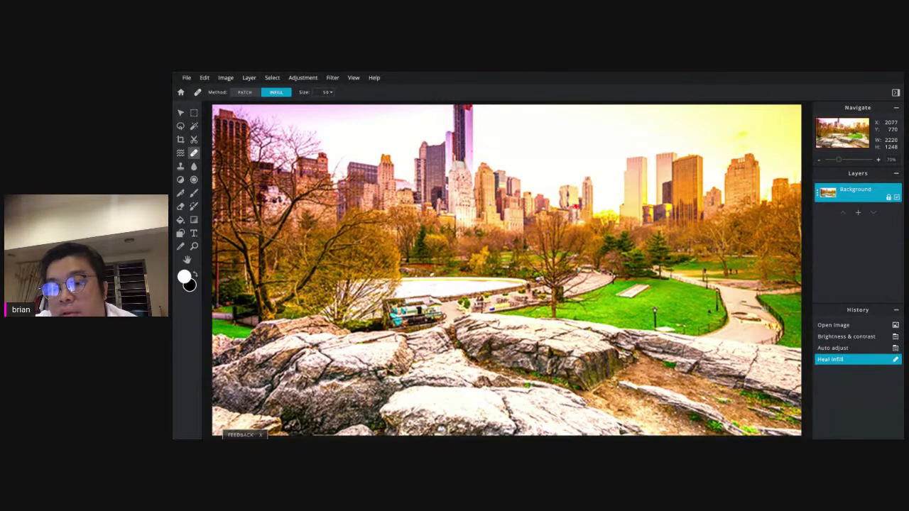
left_click_drag(763, 310, 738, 303)
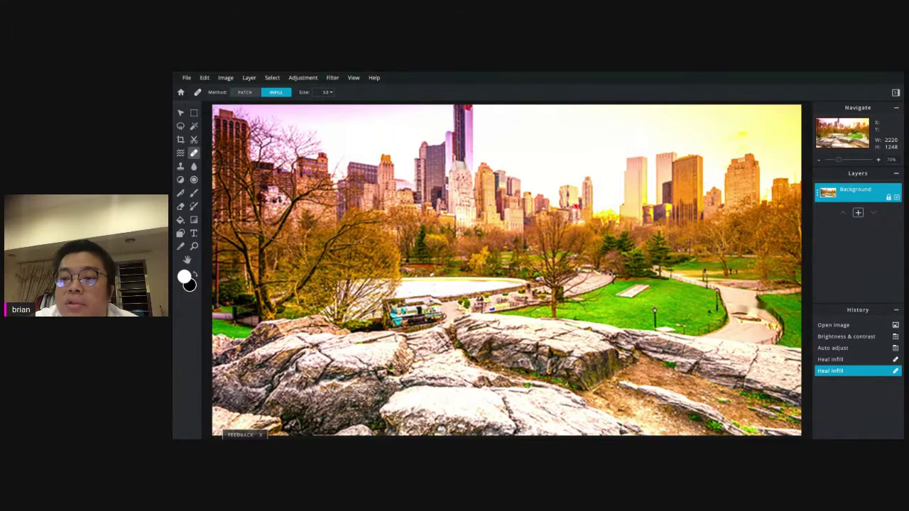
- Add the picture of the lonely man by the sea as an image layer and move it towards the photo's upper left
left_click(857, 213)
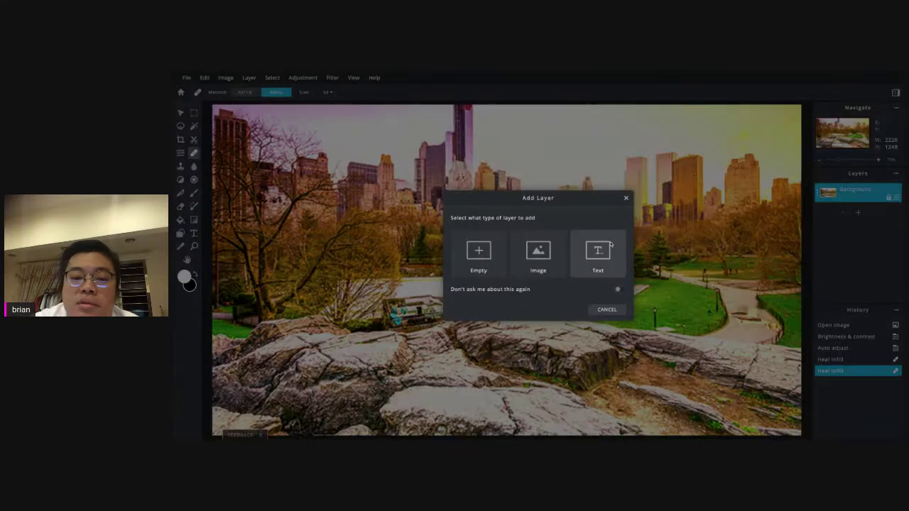
left_click(553, 257)
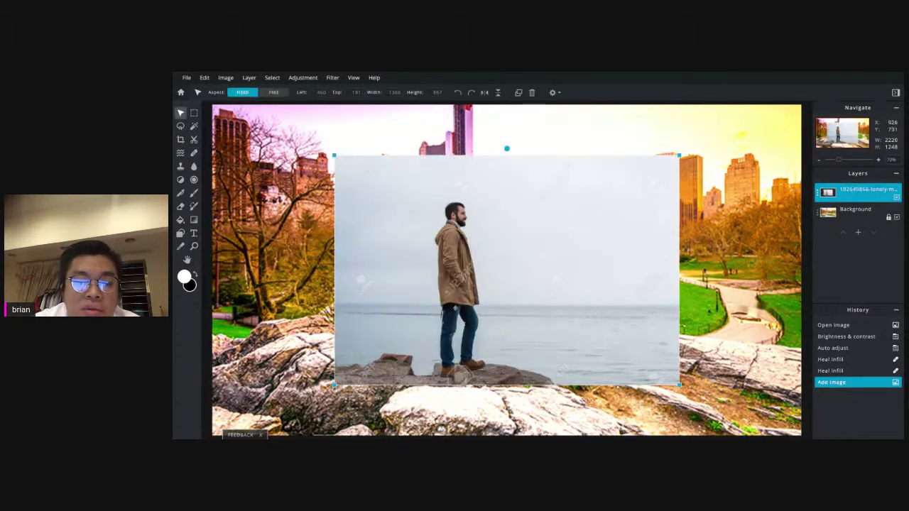
left_click_drag(514, 279, 415, 251)
- Try to remove the sky and sea around the man with the magic cutout
left_click(194, 139)
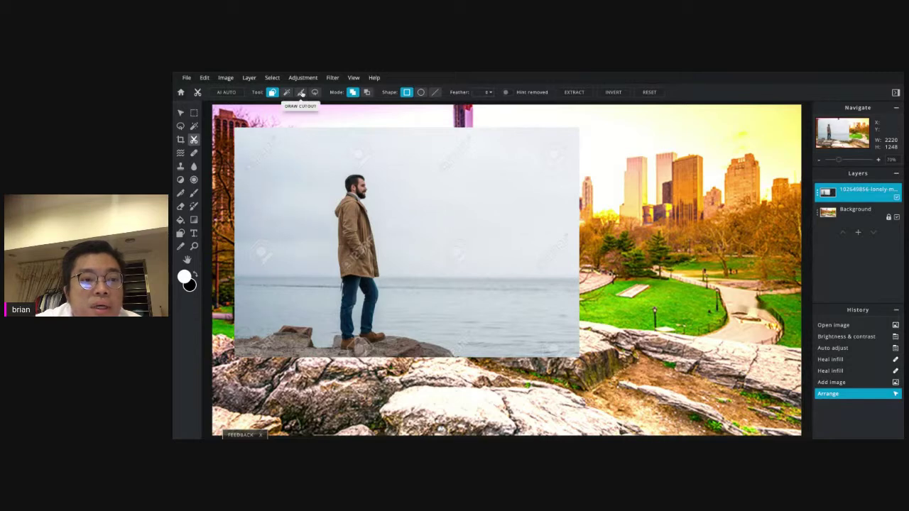
left_click(287, 93)
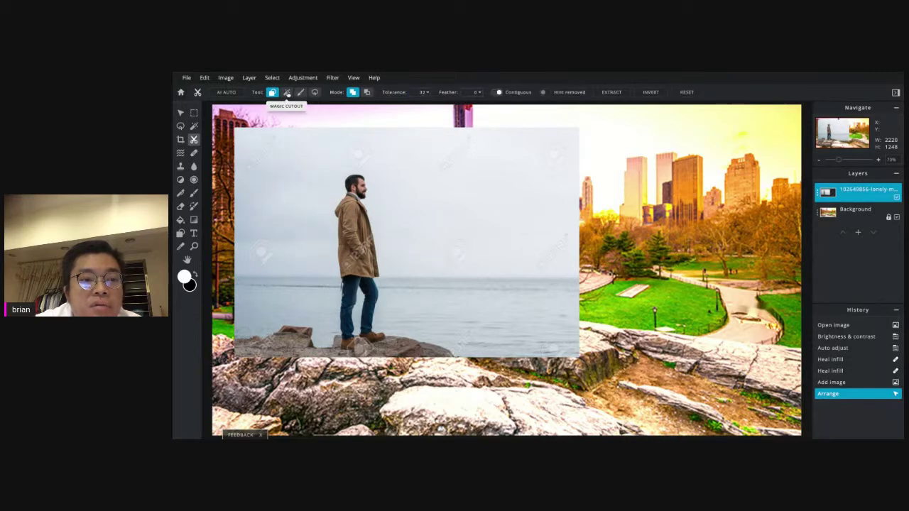
left_click(290, 160)
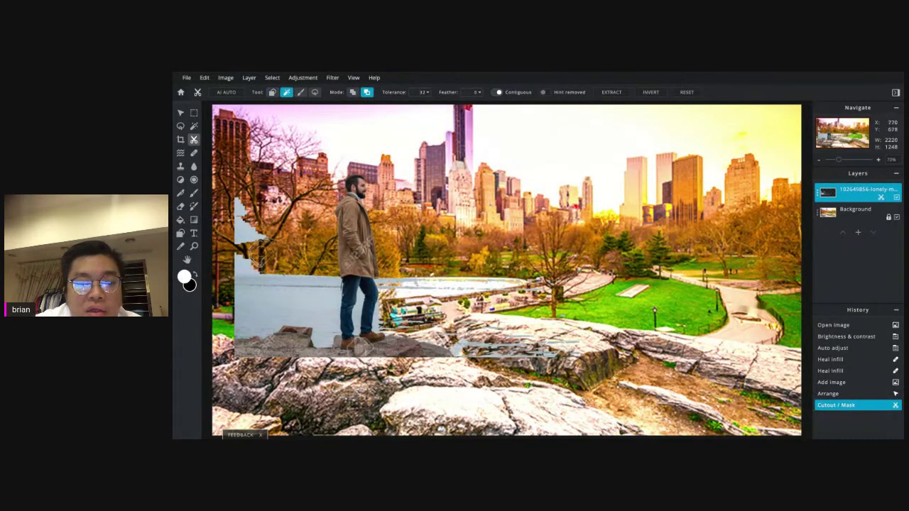
left_click(287, 293)
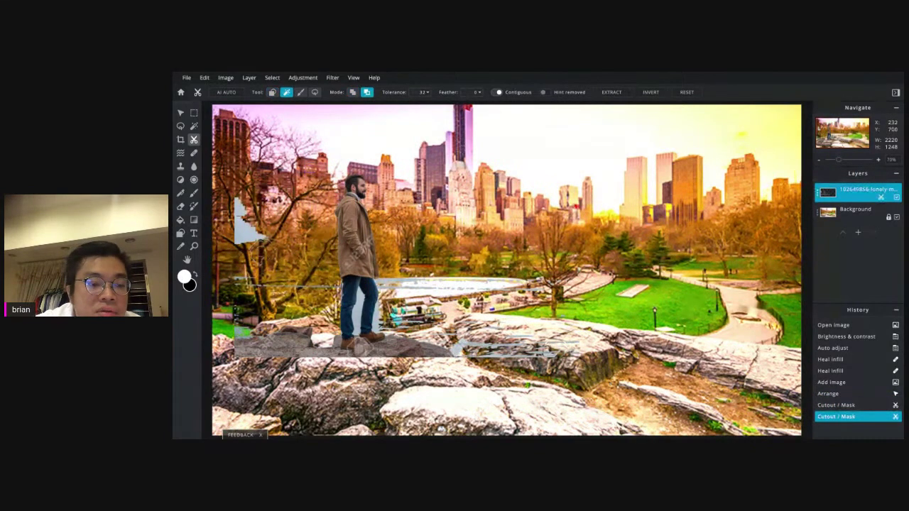
left_click(245, 232)
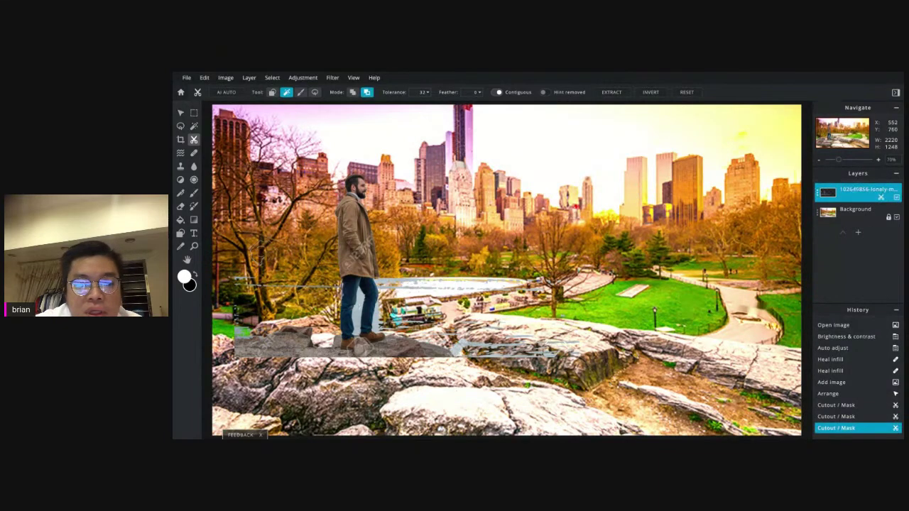
left_click(349, 306)
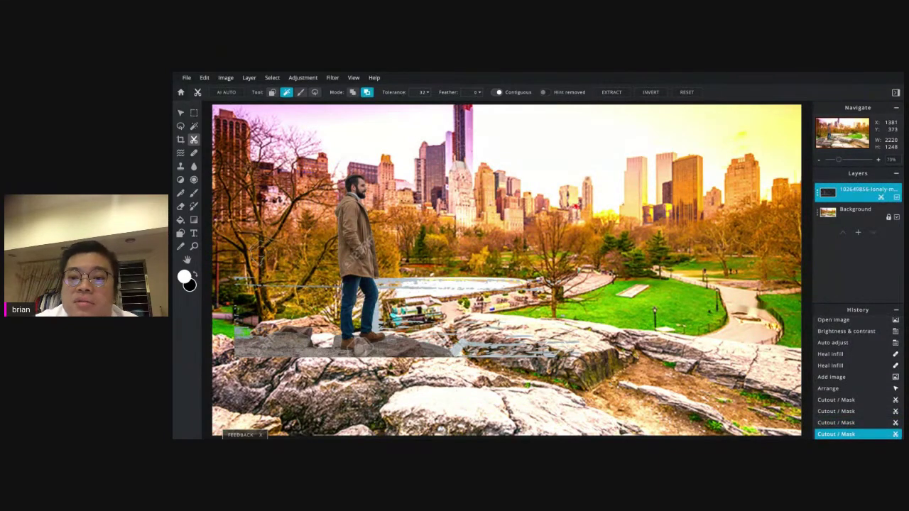
- Reset the cutout mask and isolate the man from his background with the AI Auto cutout
left_click(686, 93)
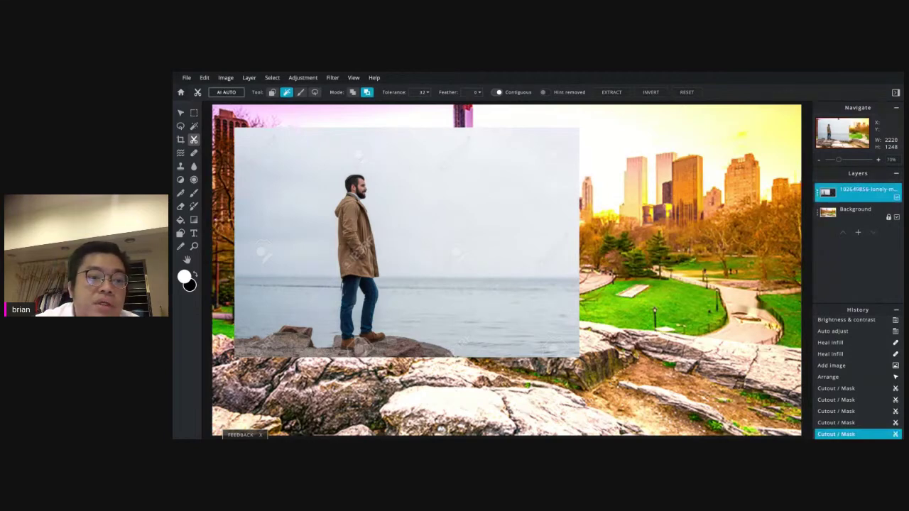
left_click(227, 91)
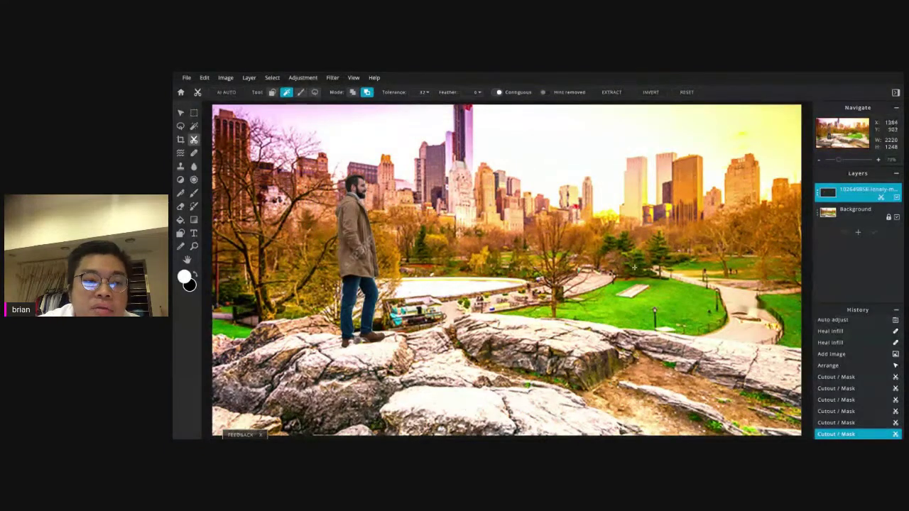
- Crop the composition using the 4:3 (Monitor) ratio preset and select the Background layer
left_click(181, 139)
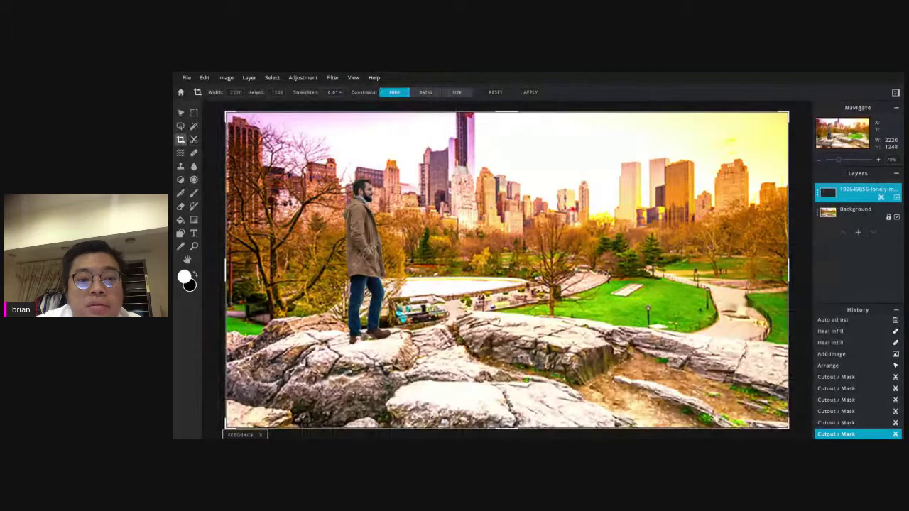
left_click(425, 93)
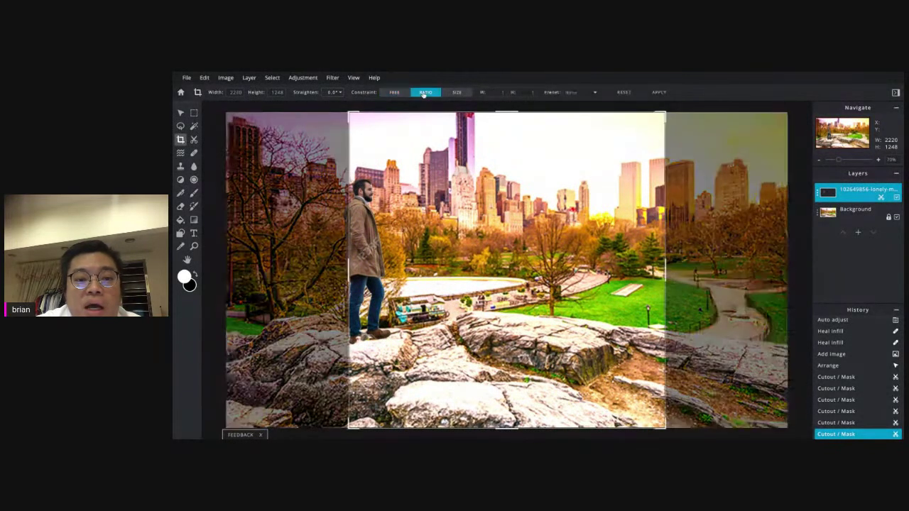
left_click(586, 92)
left_click(572, 120)
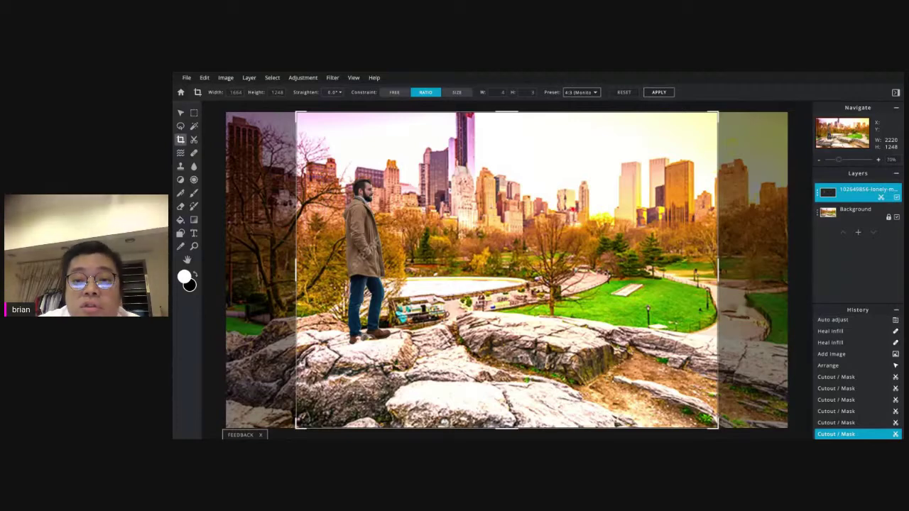
left_click(660, 95)
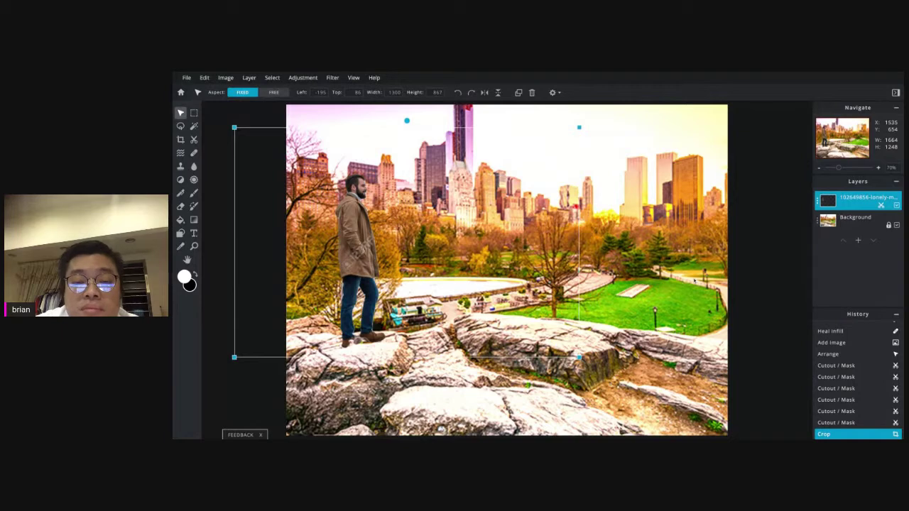
left_click(651, 274)
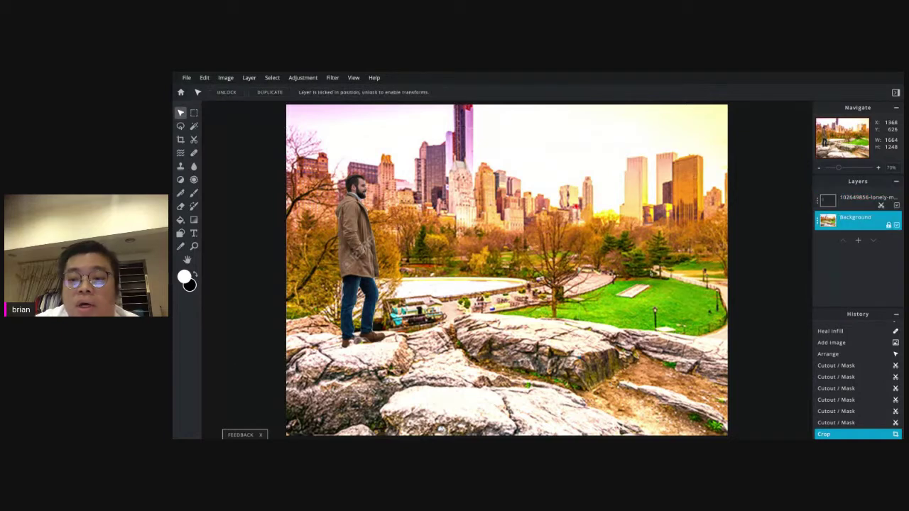